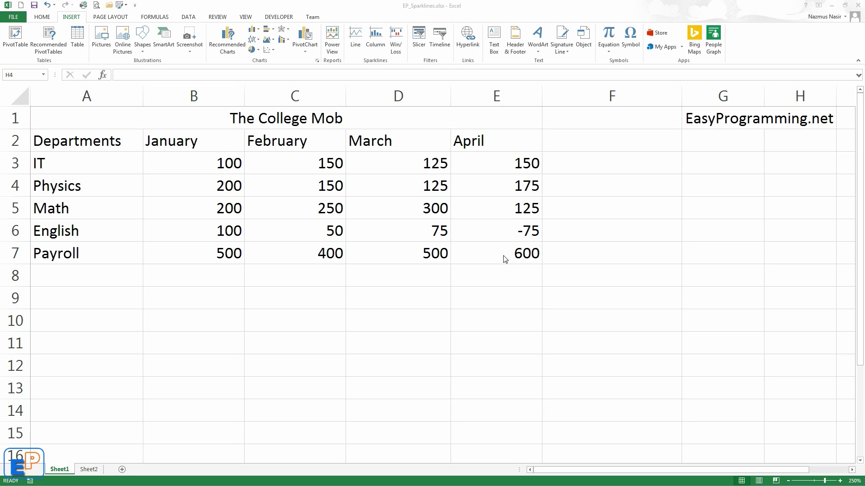
- Insert a line sparkline in B8 charting the January values from B3:B7
key(alt+Tab)
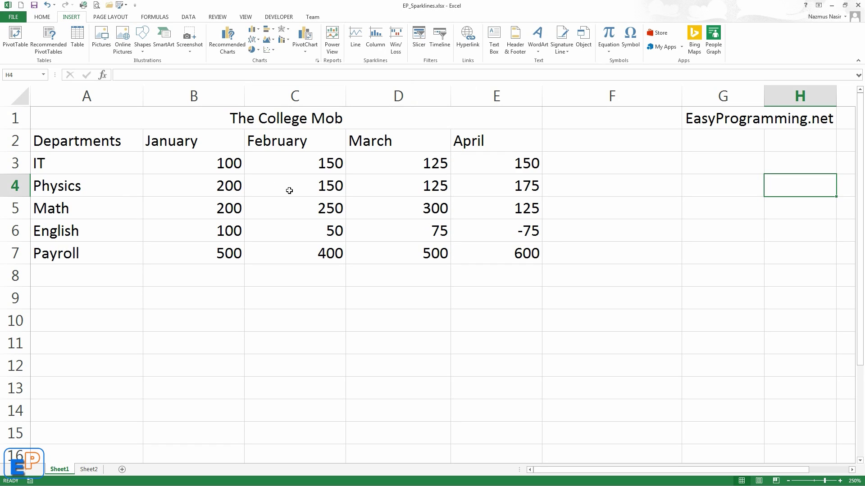
click(209, 275)
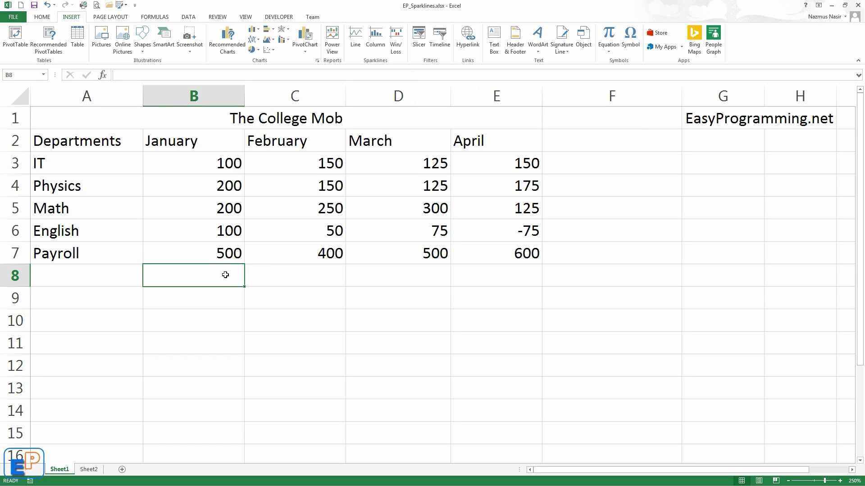
click(355, 34)
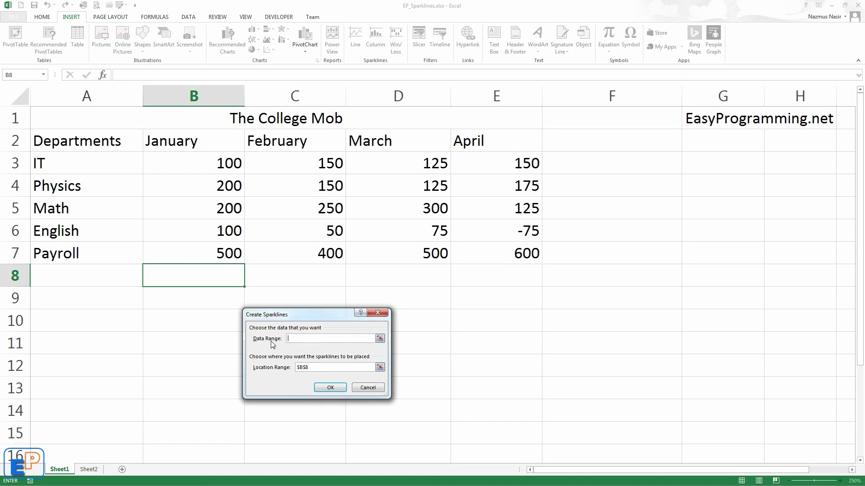
drag(209, 161, 216, 251)
click(330, 388)
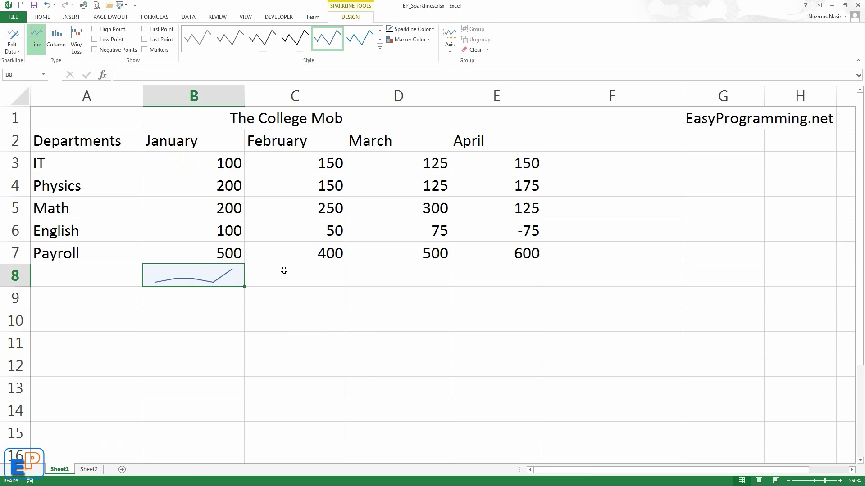
- Create a column sparkline of the February values C3:C7 in cell C8
drag(309, 162, 313, 246)
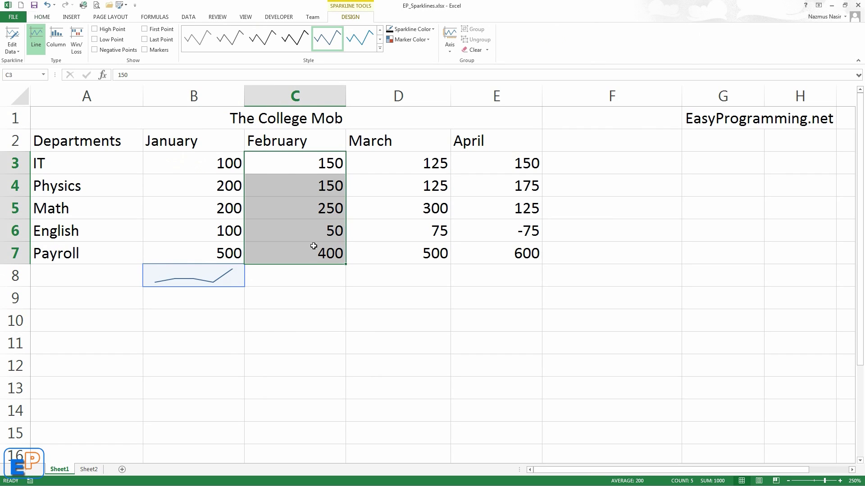
click(80, 18)
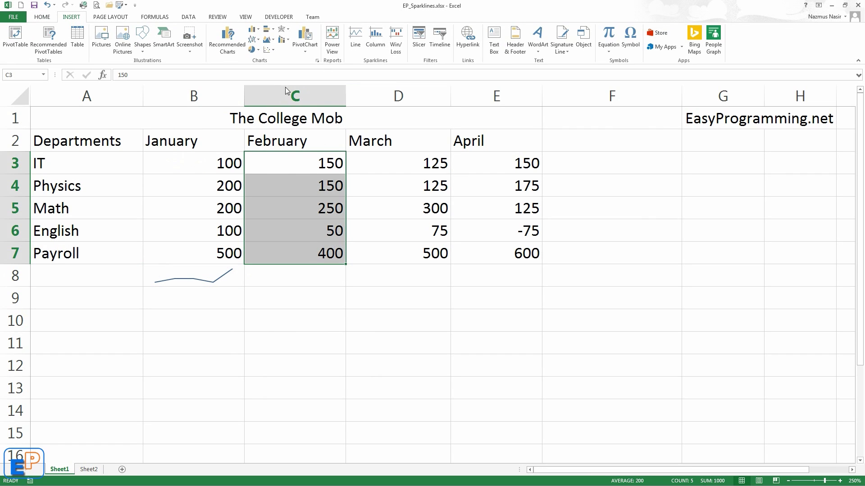
click(375, 46)
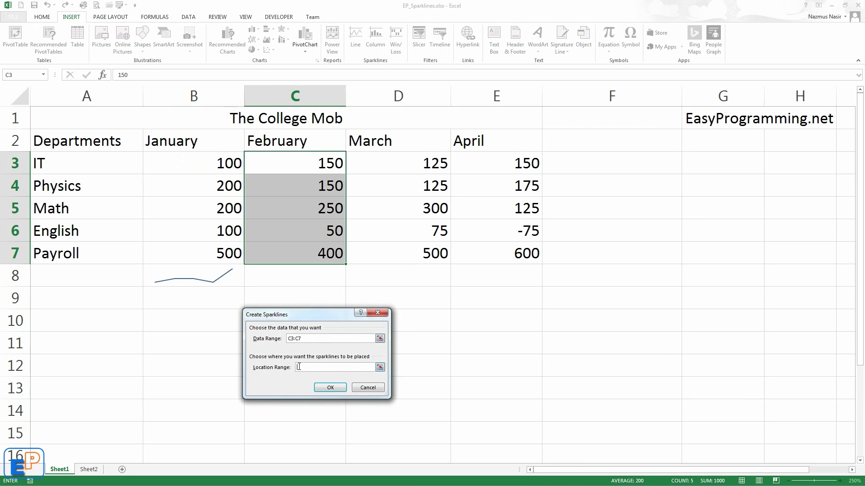
click(296, 276)
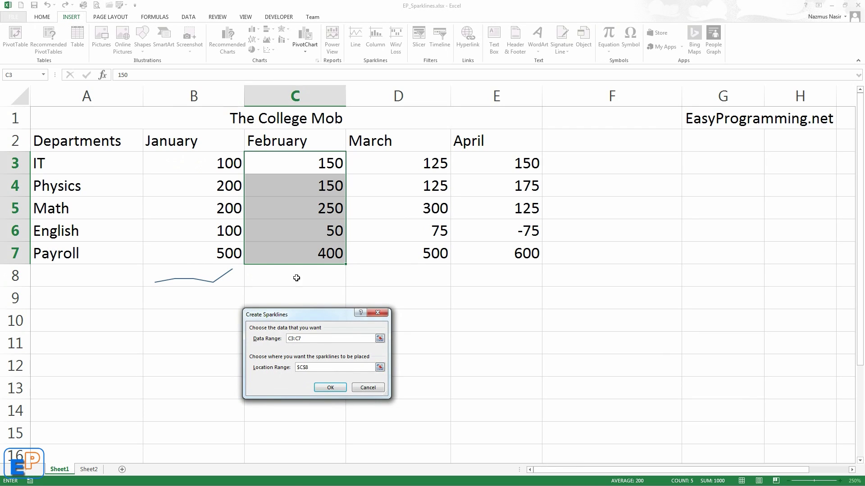
click(324, 388)
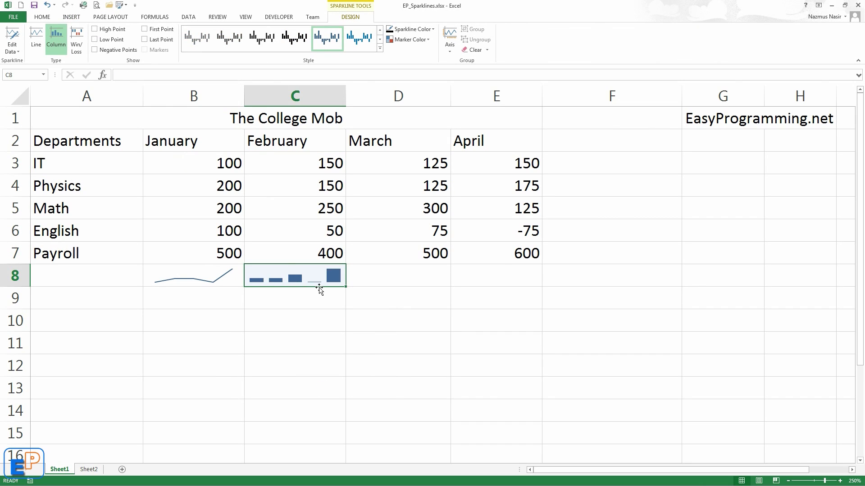
click(377, 273)
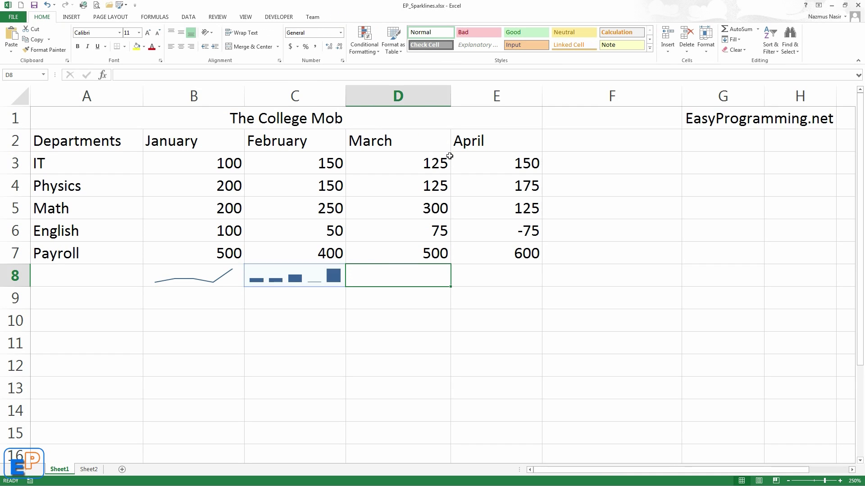
- Insert a win/loss sparkline of the April values E3:E7 in cell E8
click(70, 17)
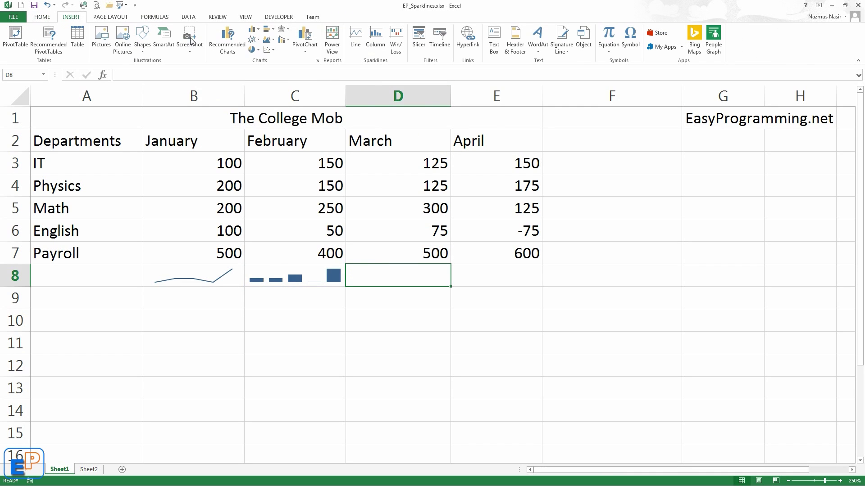
click(398, 49)
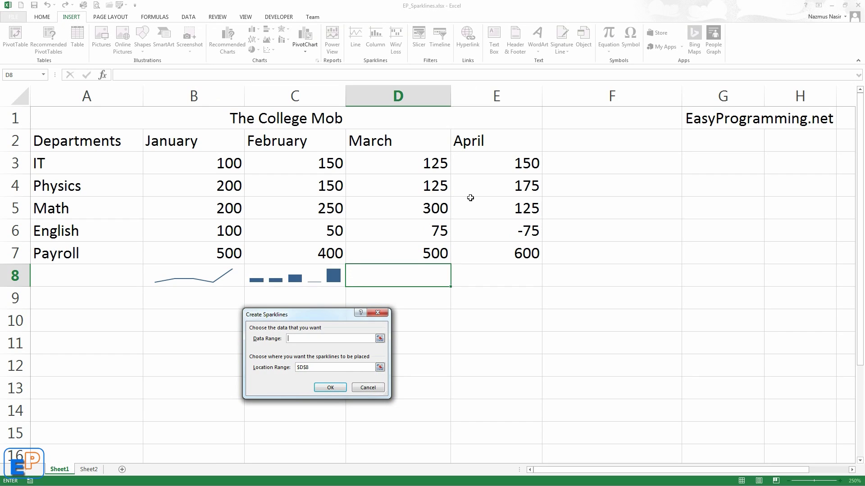
click(377, 312)
click(487, 271)
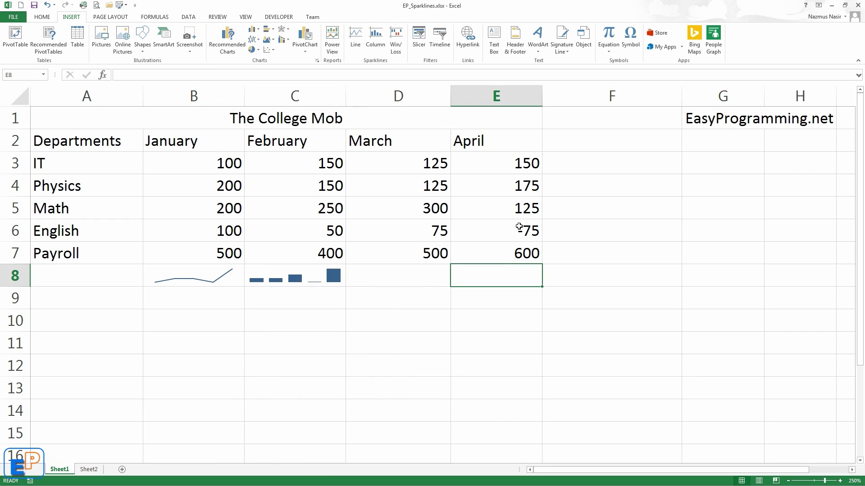
click(395, 38)
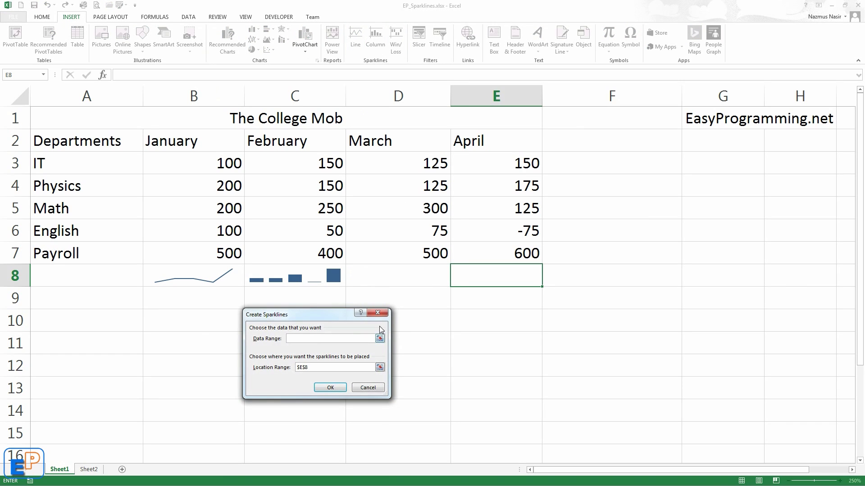
drag(514, 162, 518, 252)
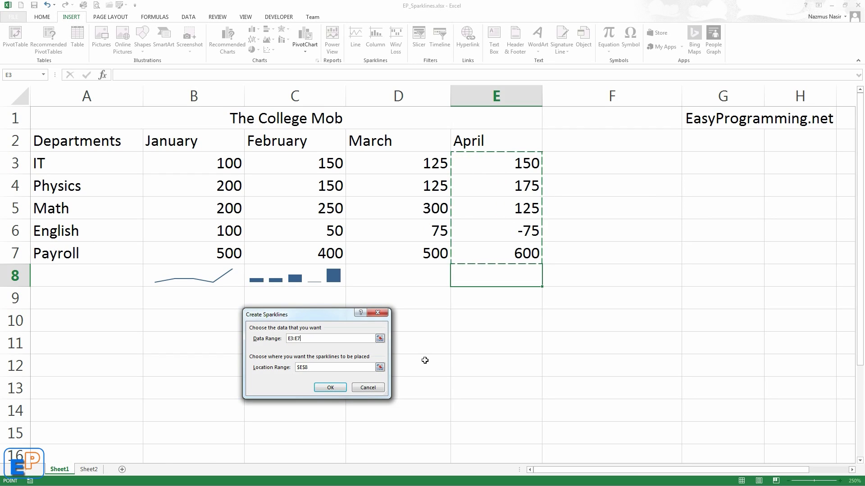
click(330, 388)
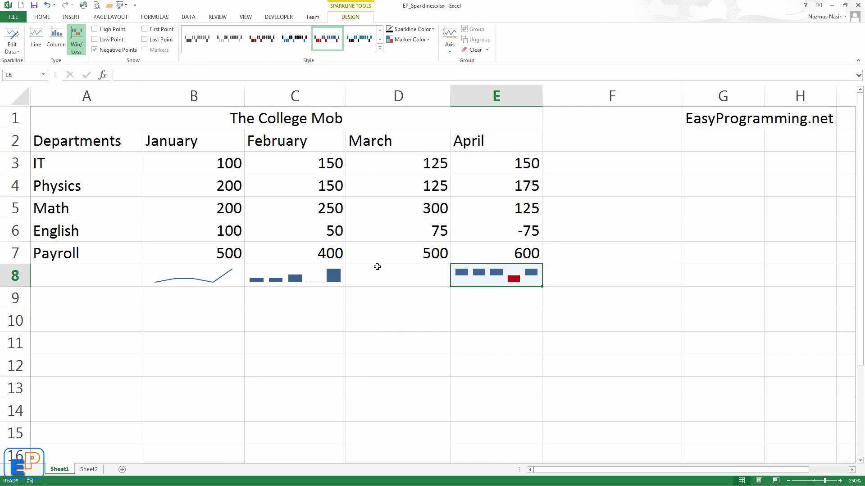
- Add a line sparkline of the March values D3:D7 in cell D8
click(407, 276)
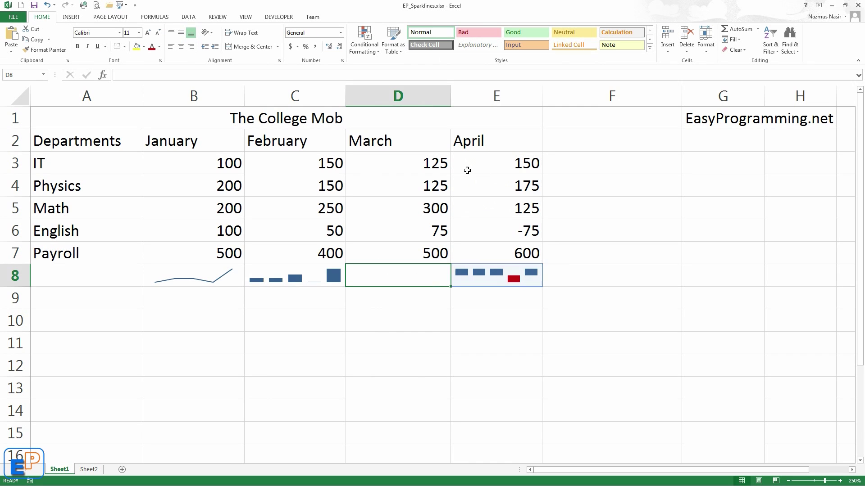
click(72, 17)
click(355, 38)
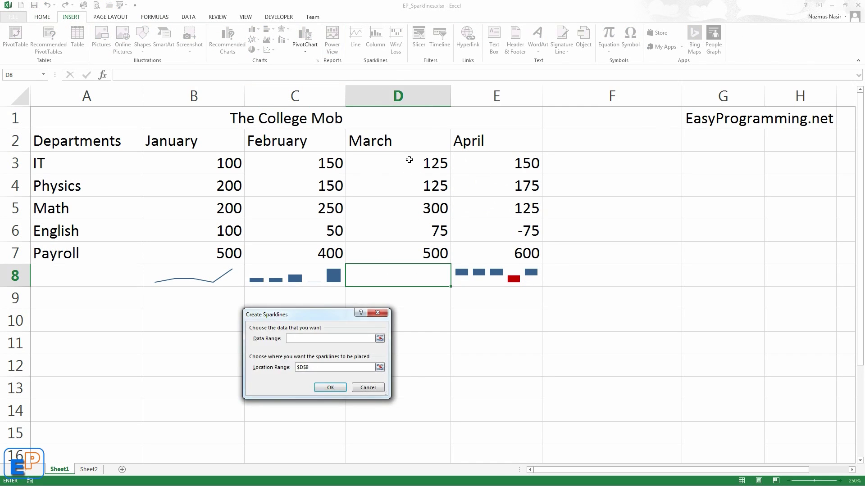
drag(405, 159, 426, 251)
key(Return)
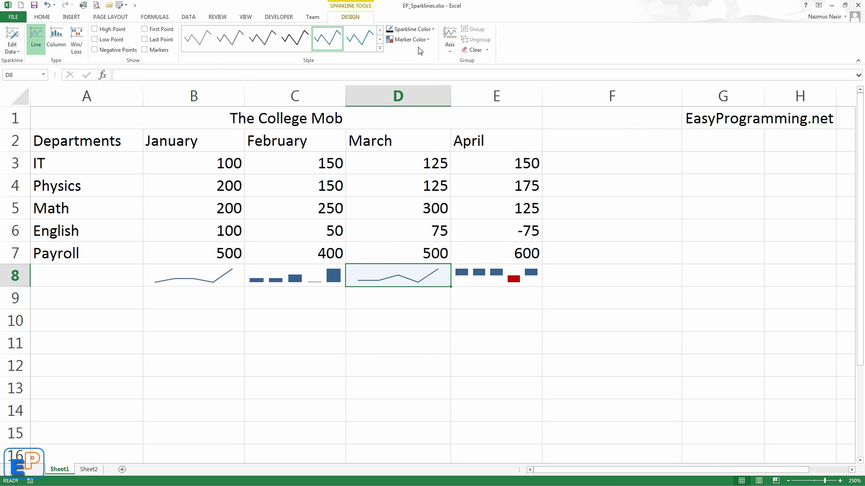
click(432, 29)
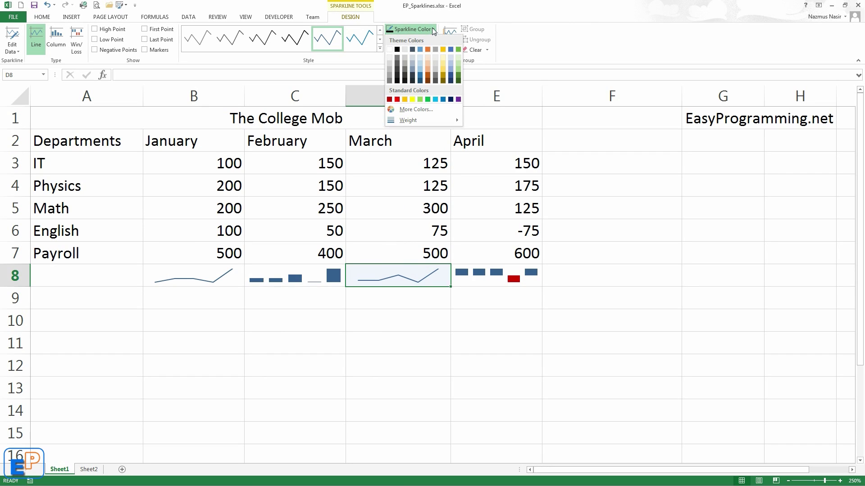
- Make the D8 sparkline orange and colour its high-point marker green
click(429, 49)
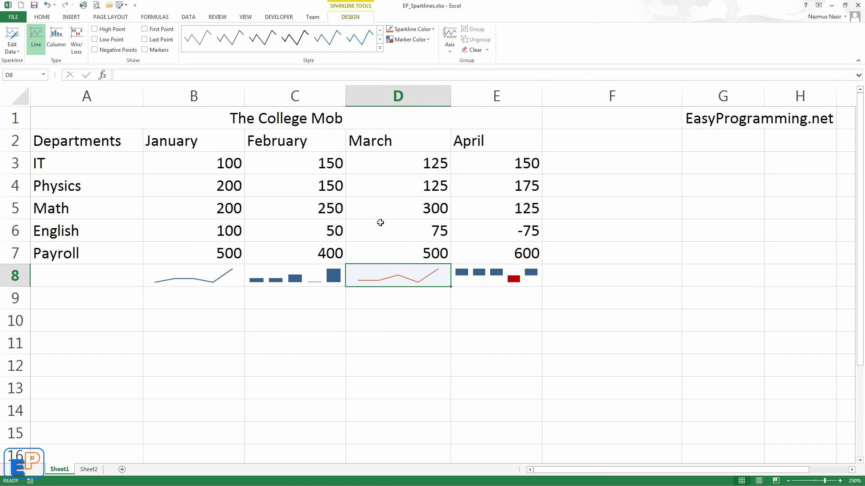
click(428, 39)
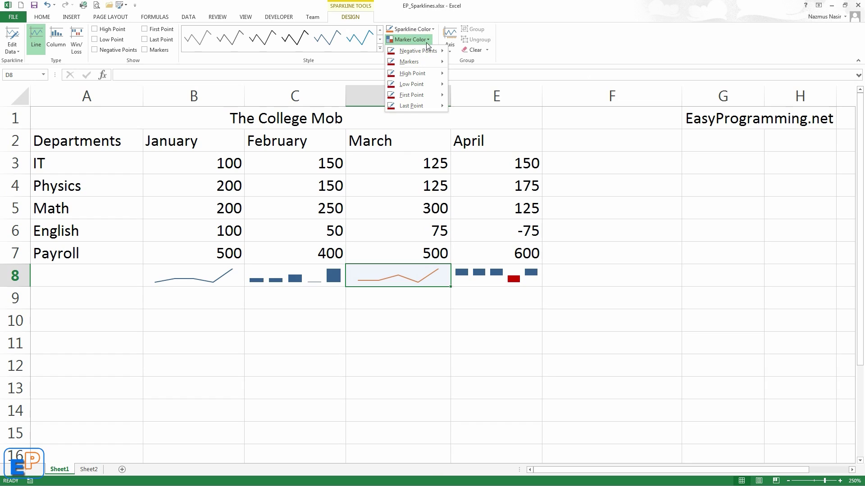
click(425, 40)
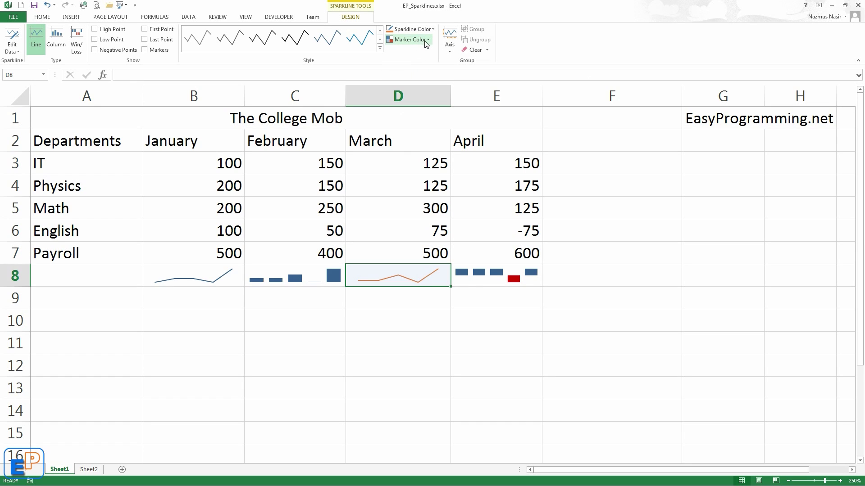
click(424, 40)
mouse_move(426, 78)
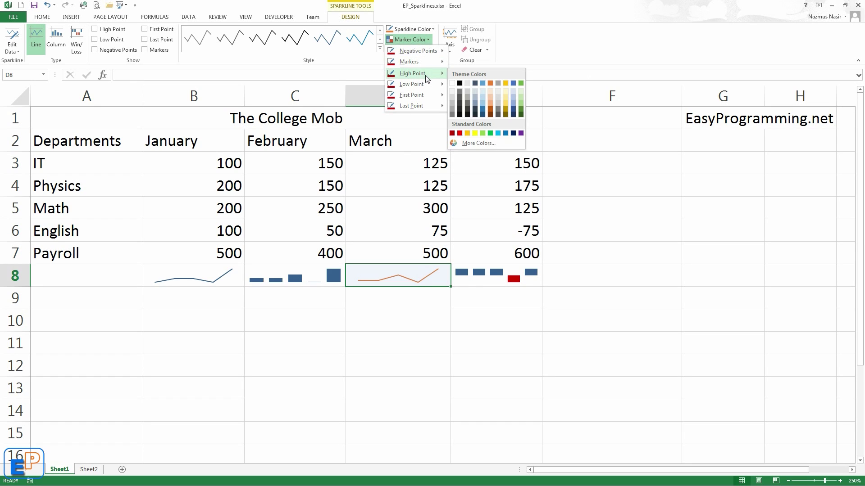
click(483, 134)
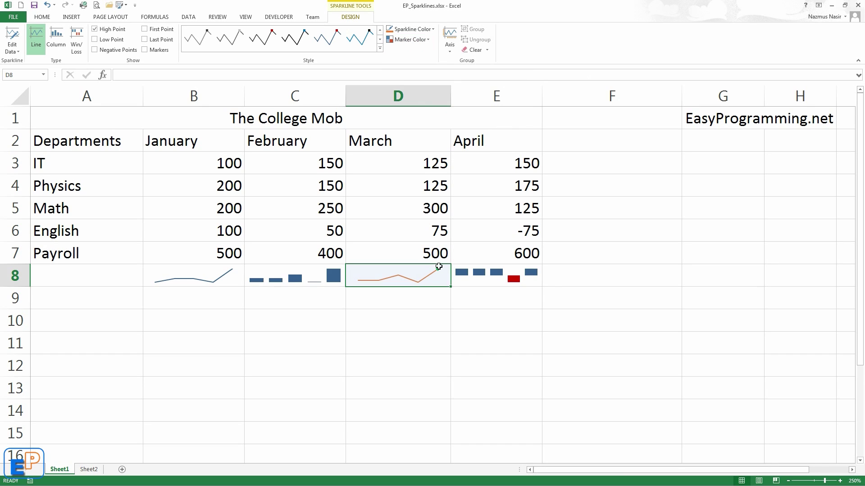
- Colour the D8 low-point marker red and the first-point marker black
click(412, 41)
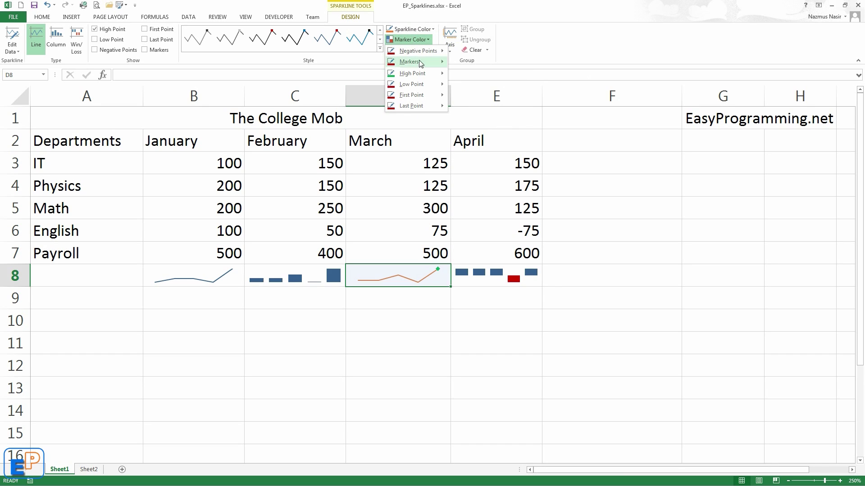
mouse_move(429, 83)
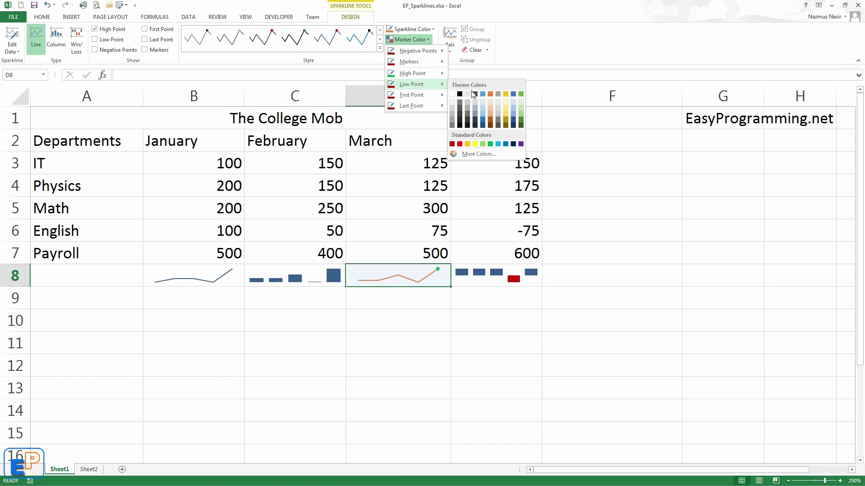
click(460, 144)
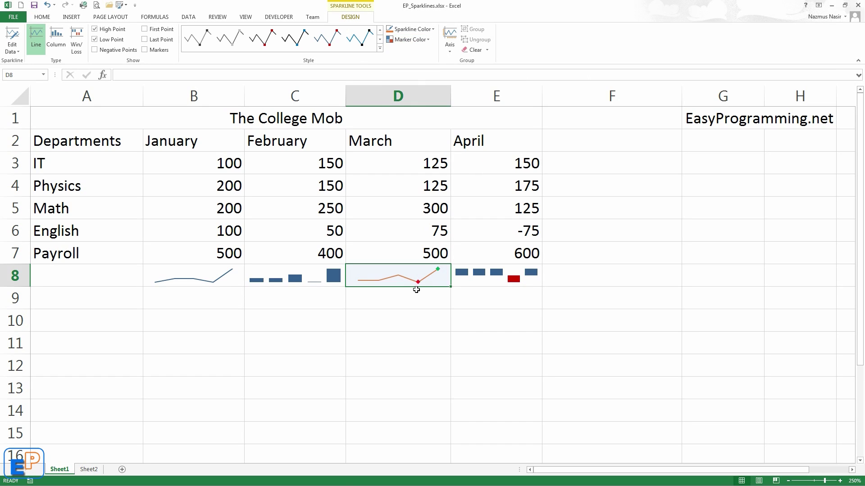
click(406, 40)
mouse_move(430, 95)
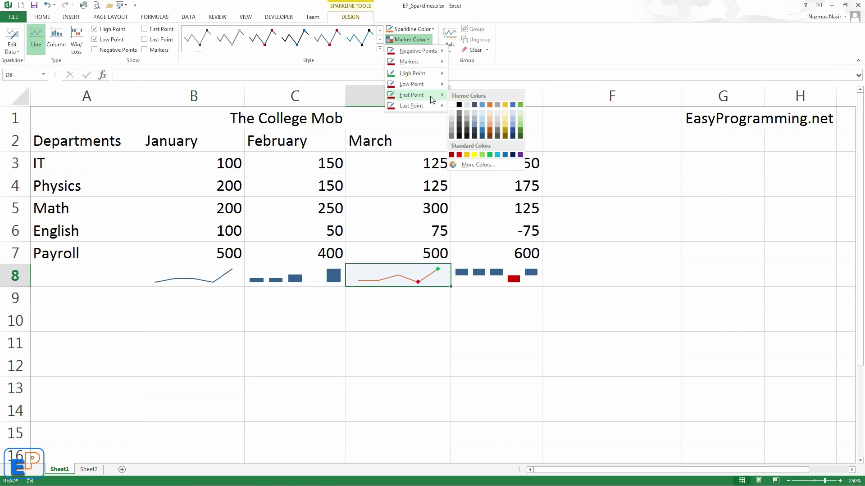
click(460, 105)
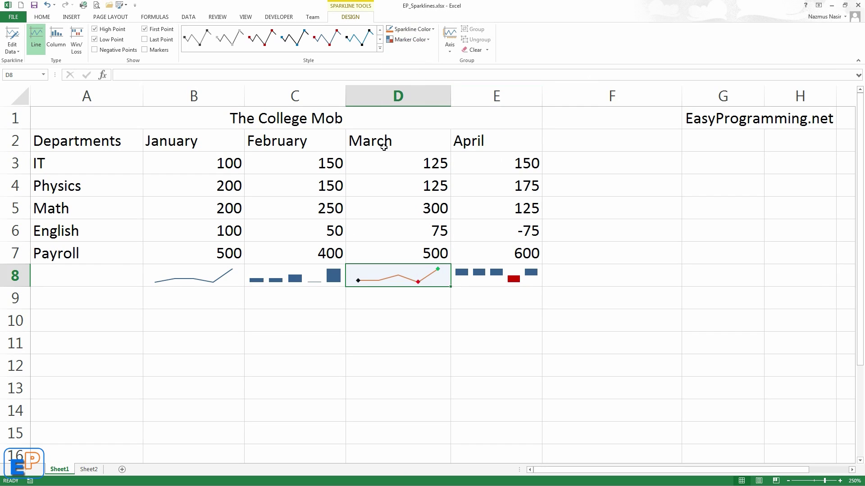
- Colour the D8 last-point marker orange
click(407, 40)
mouse_move(415, 105)
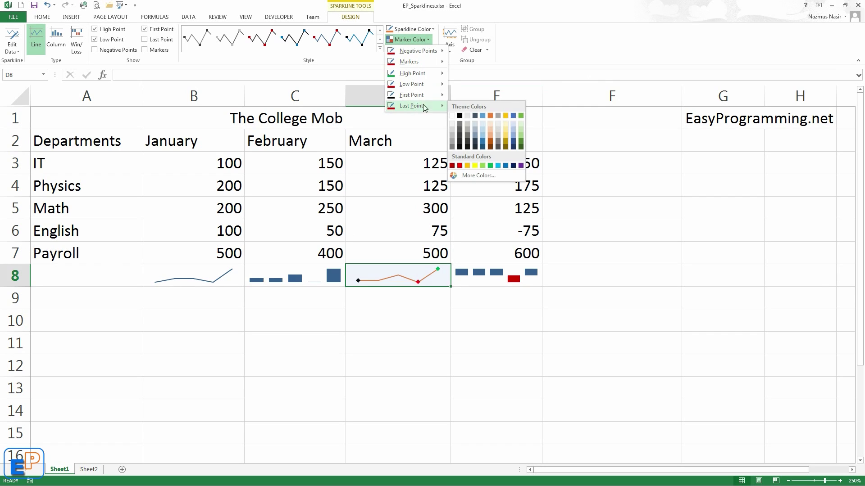
click(492, 116)
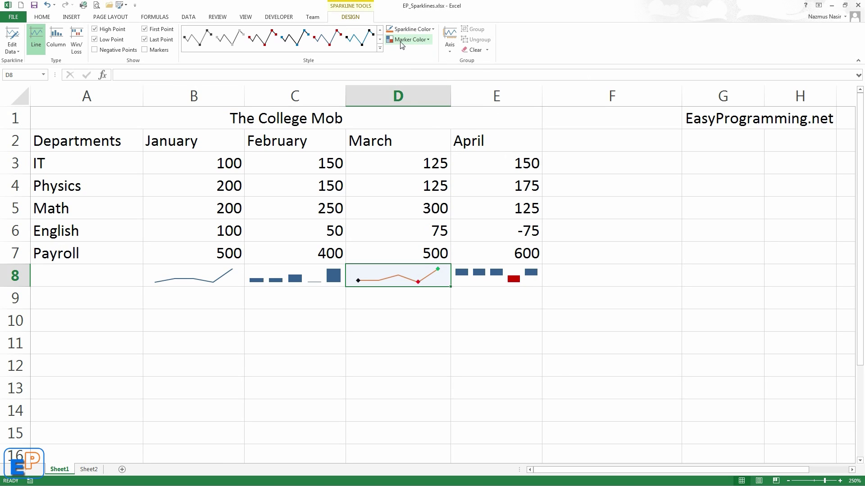
click(412, 39)
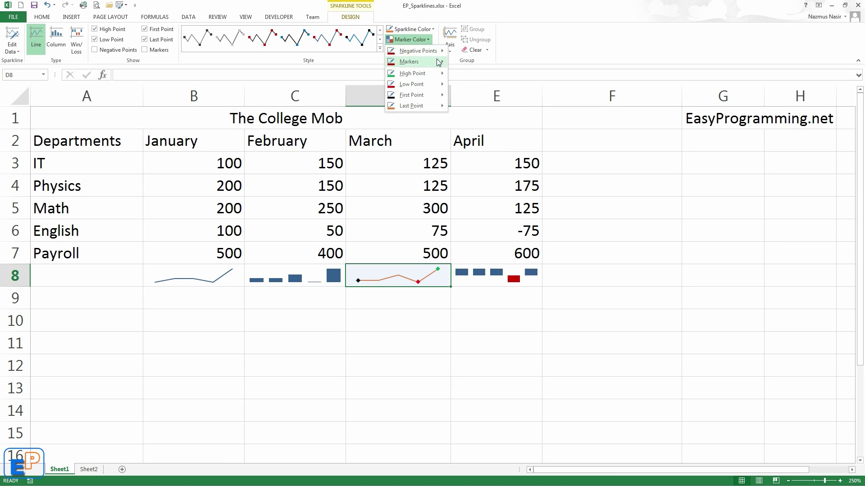
mouse_move(439, 54)
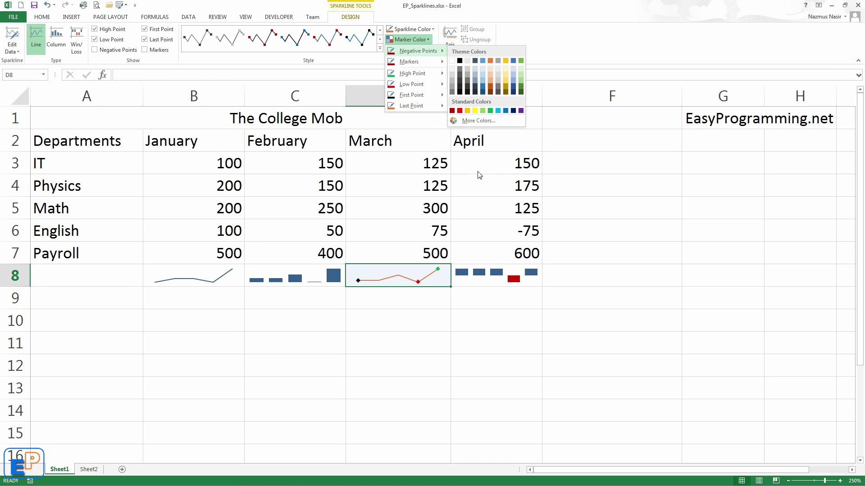
- Change the E8 win/loss sparkline's negative-point colour to orange-gold
click(492, 266)
click(496, 277)
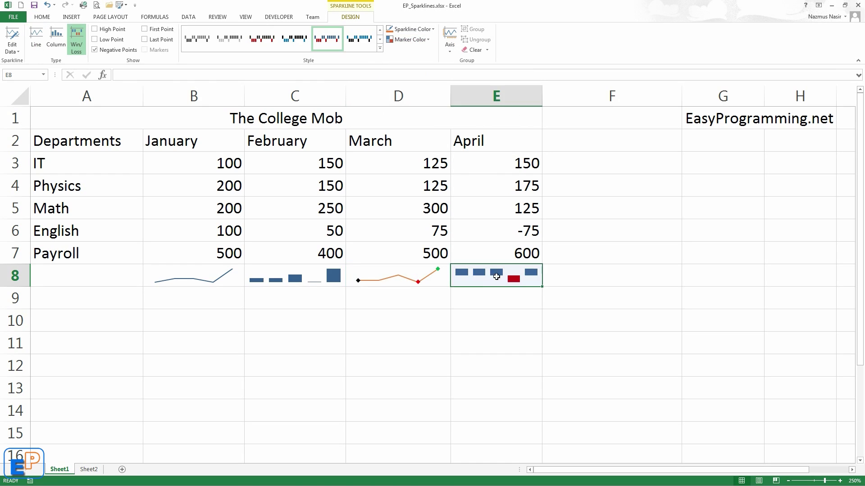
click(411, 29)
click(420, 31)
click(409, 40)
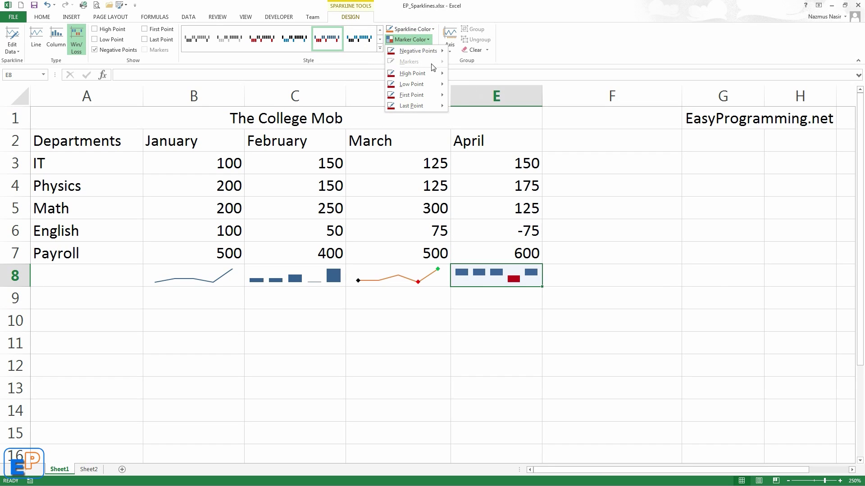
mouse_move(433, 54)
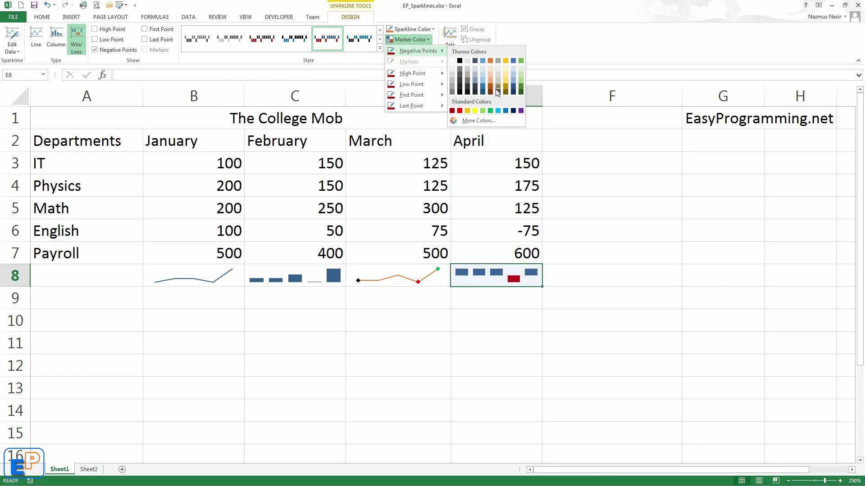
click(467, 110)
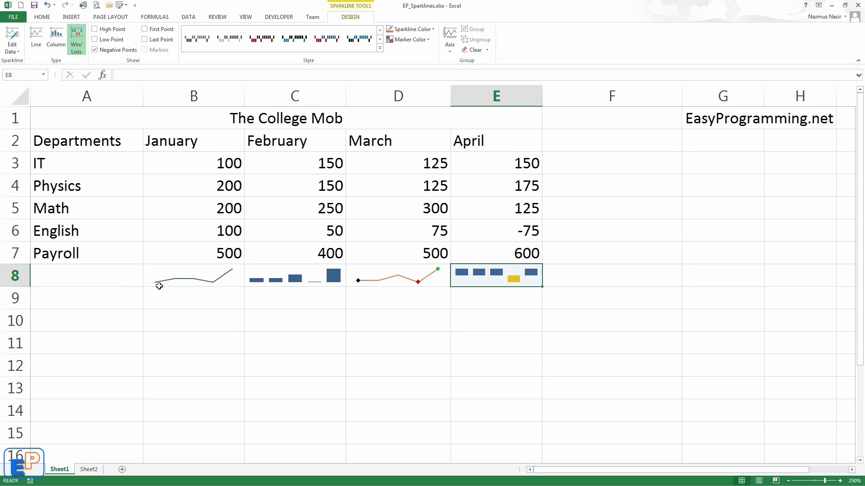
drag(185, 276, 518, 277)
drag(59, 158, 315, 232)
- On Sheet2, insert a line sparkline in A36 charting A1:A35
click(89, 469)
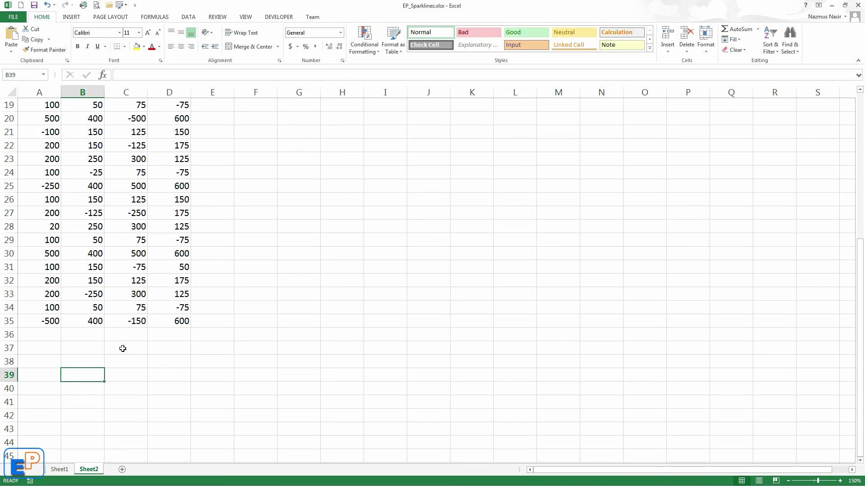
scroll(70, 303, up, 6)
scroll(72, 262, down, 6)
click(54, 336)
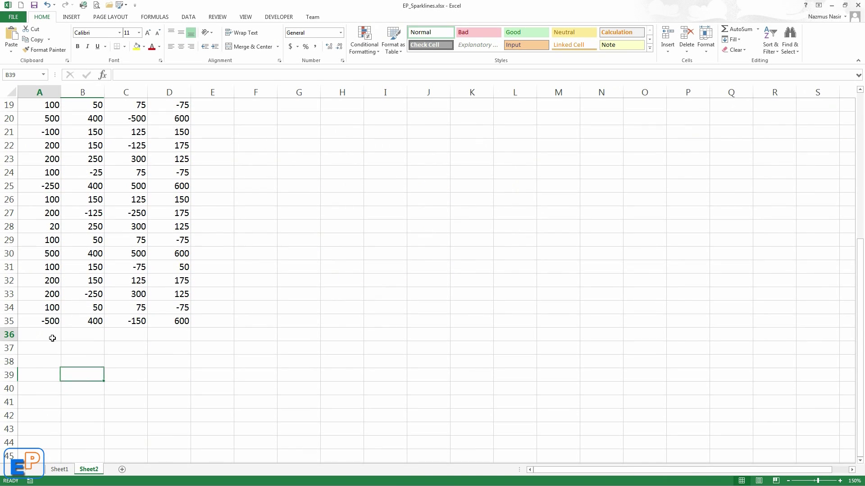
click(71, 17)
click(355, 39)
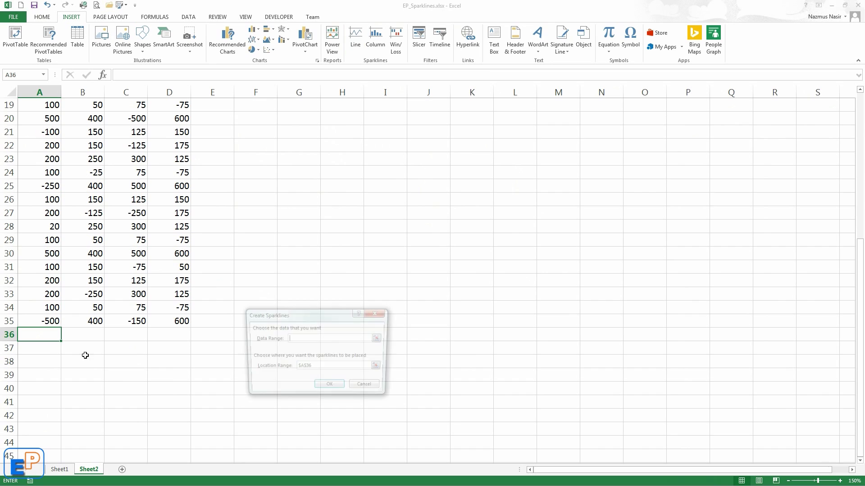
drag(45, 319, 39, 63)
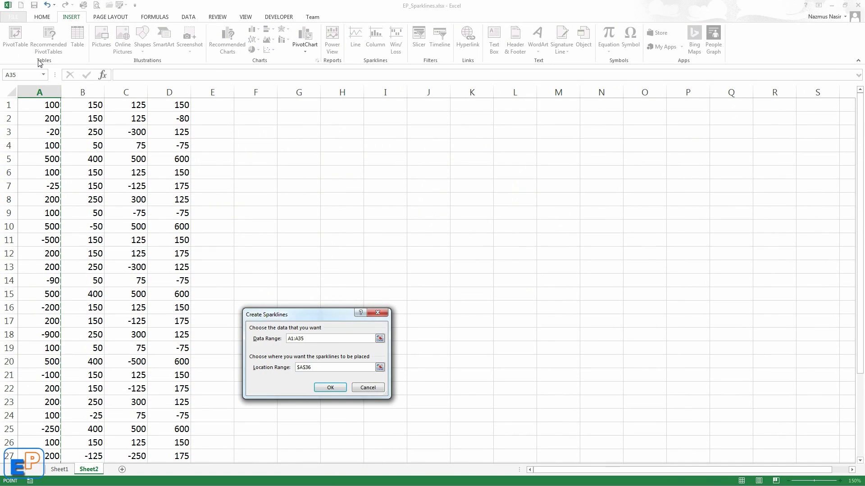
key(Return)
- Fill the A36 line sparkline across to D36
scroll(81, 270, down, 8)
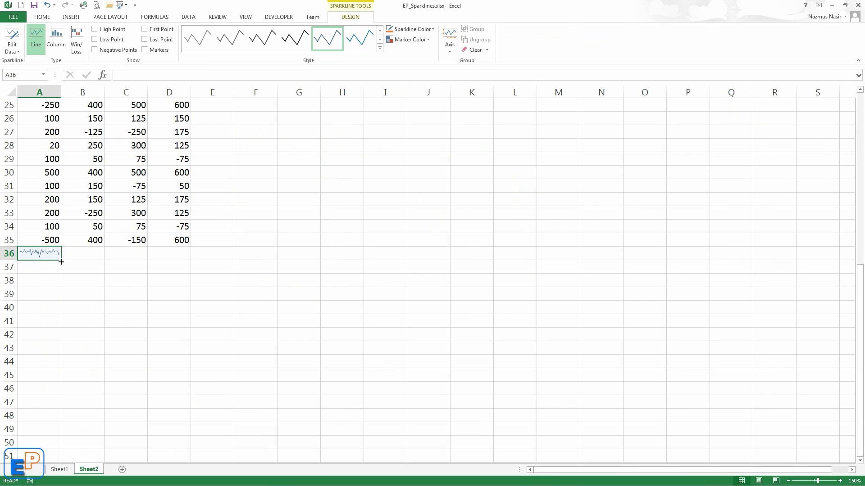
drag(61, 261, 182, 254)
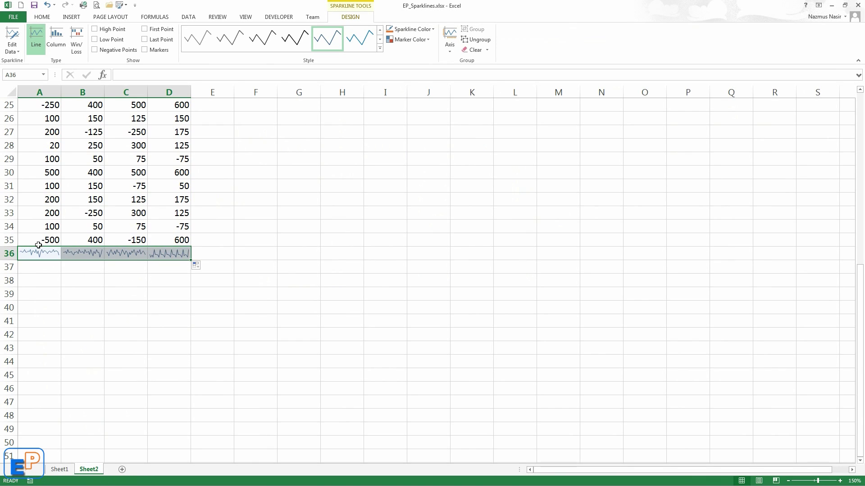
click(172, 256)
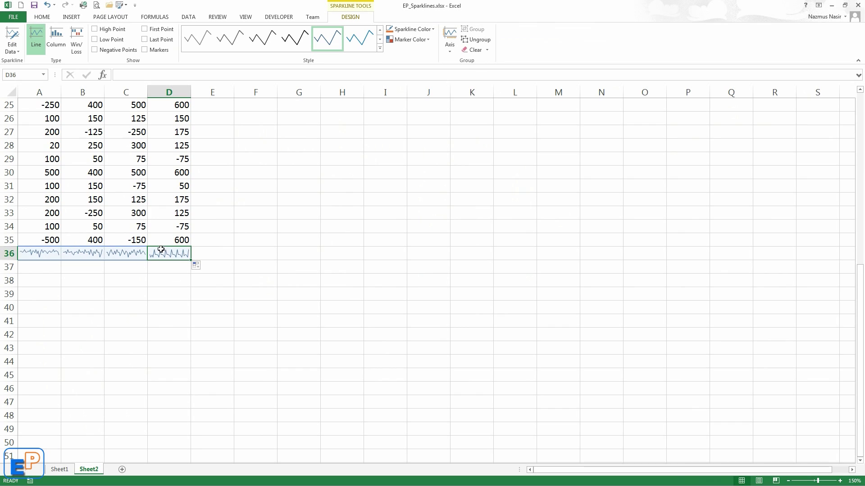
scroll(166, 250, up, 6)
scroll(173, 251, down, 11)
scroll(80, 239, up, 7)
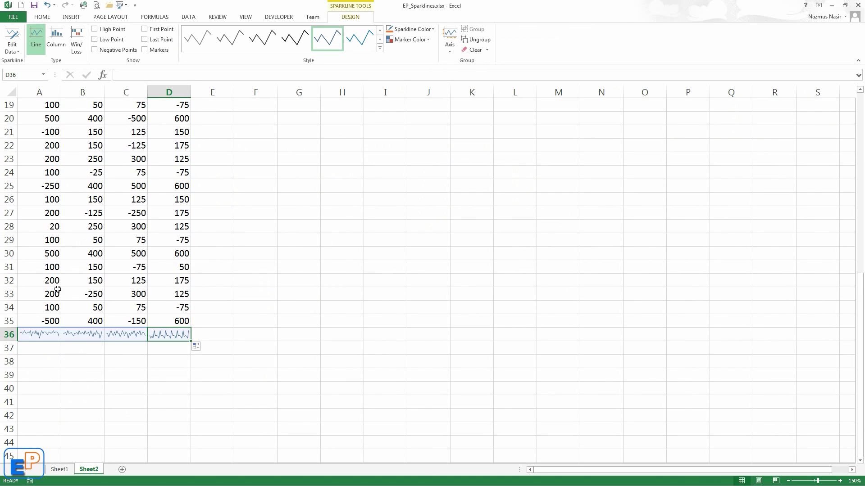
click(40, 347)
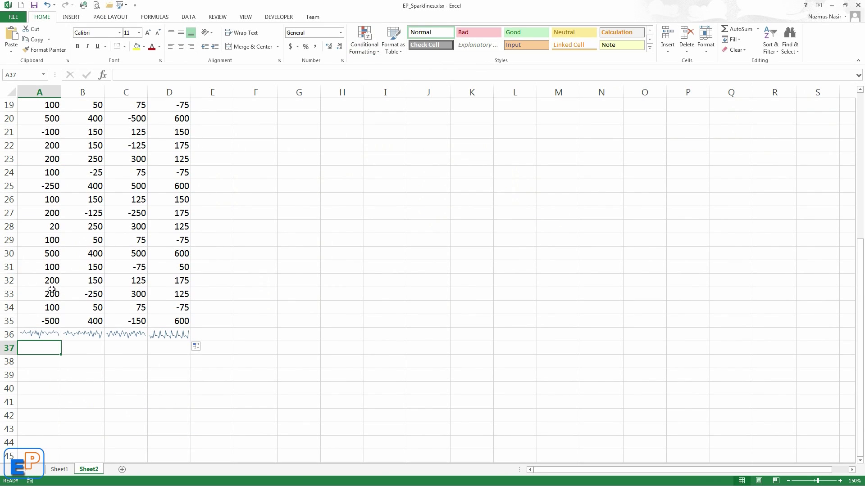
- Create a column sparkline of A1:A35 in A37 and fill it across to D37
drag(52, 320, 47, 72)
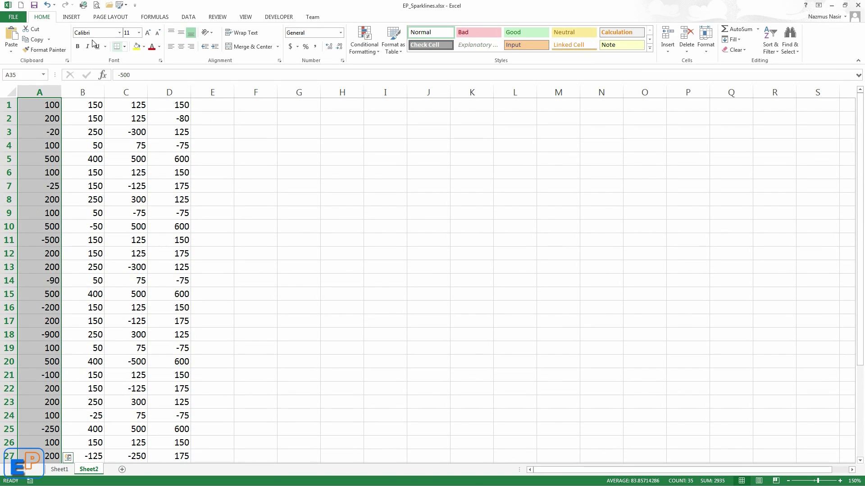
click(71, 17)
click(355, 38)
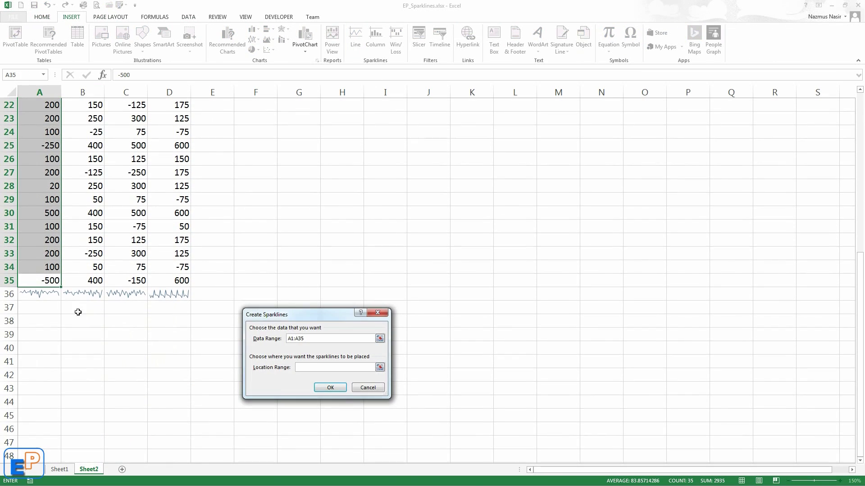
click(330, 387)
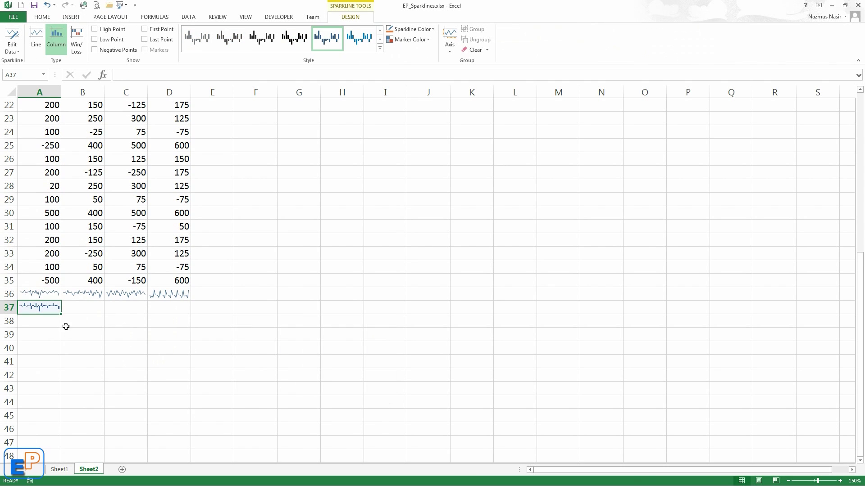
drag(59, 312, 184, 311)
- Insert a win/loss sparkline of A1:A35 in A38 and fill it across to D38
click(39, 321)
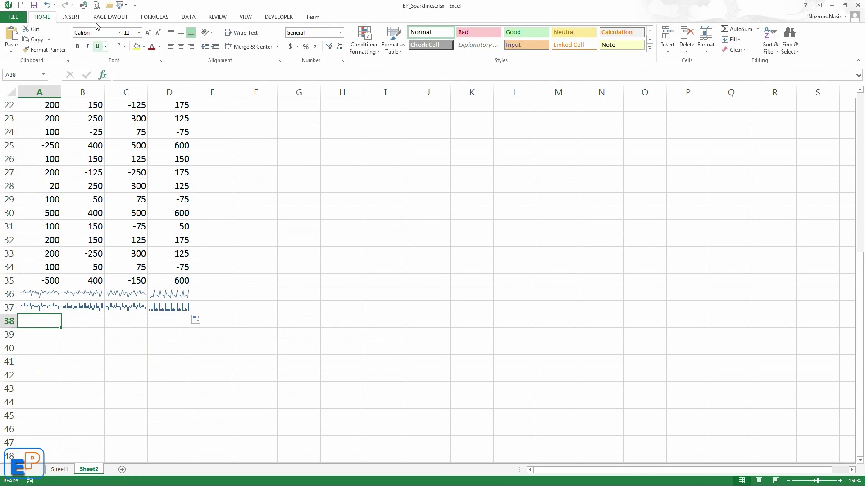
click(71, 17)
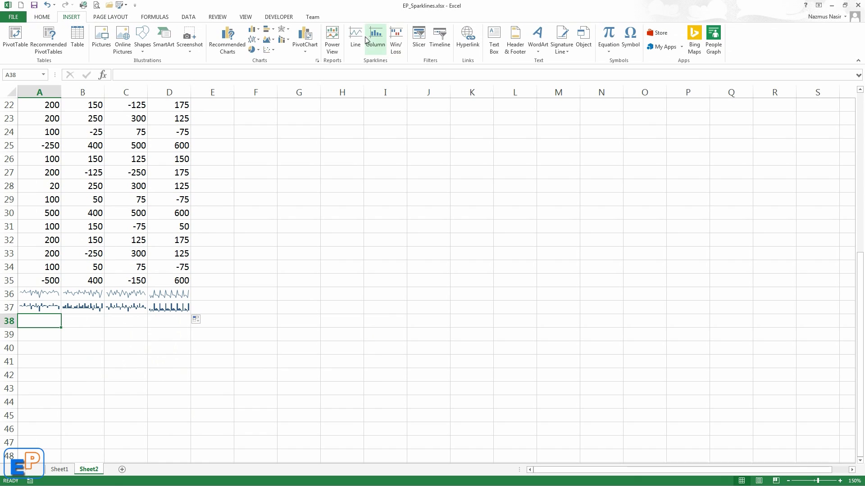
click(396, 51)
drag(51, 280, 42, 68)
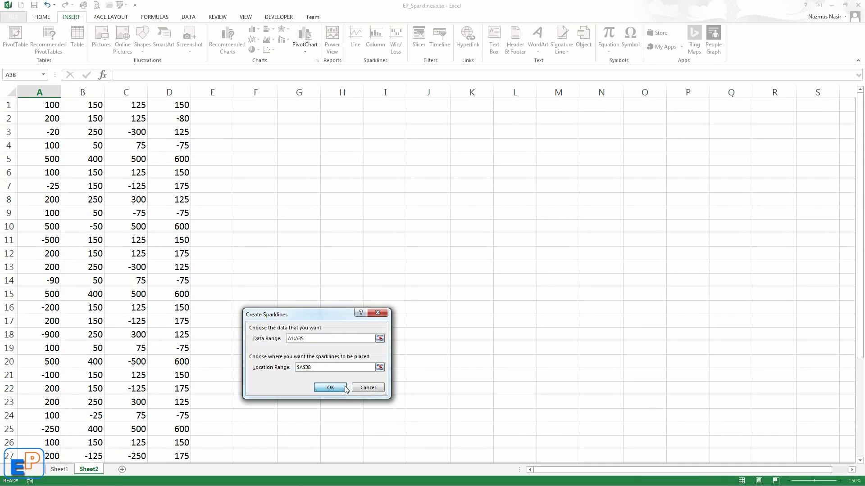
click(333, 388)
scroll(189, 407, down, 6)
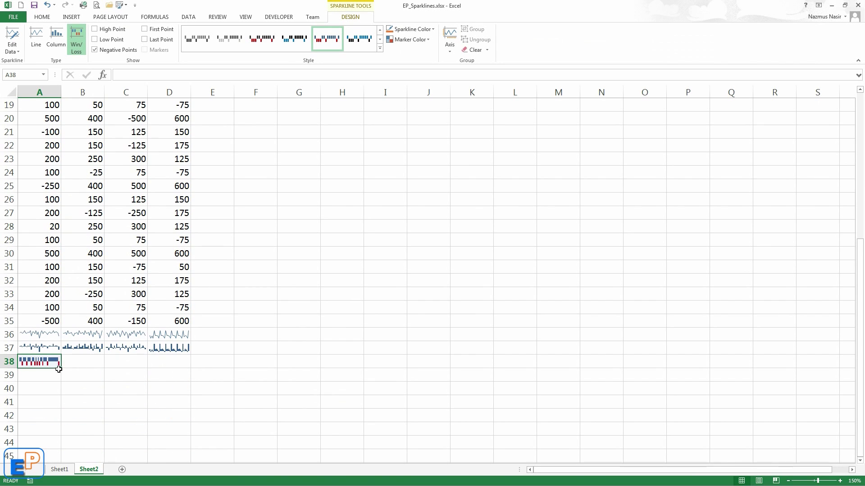
drag(59, 369, 178, 360)
click(107, 389)
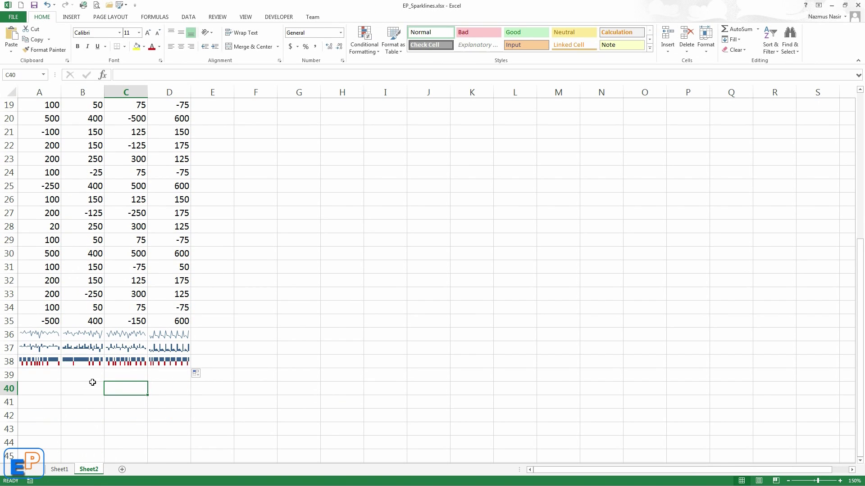
click(830, 483)
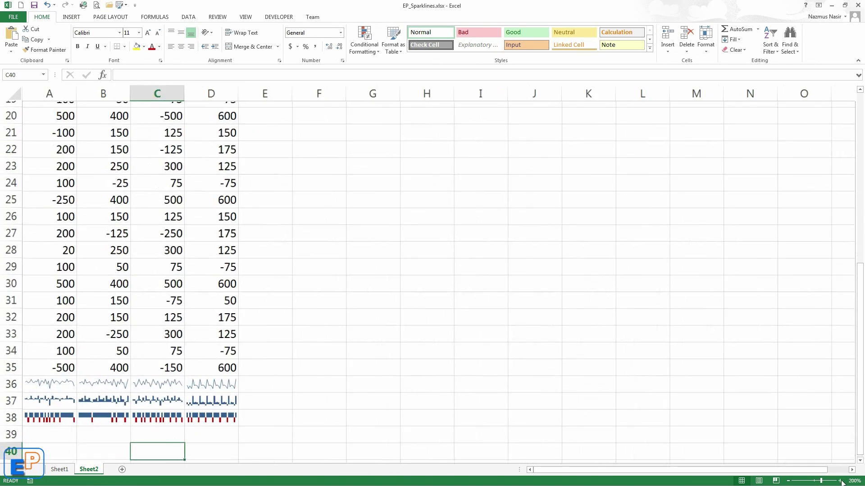
- Zoom to 240% and trial high, negative and all-point markers on row 36, removing each again
scroll(585, 390, up, 1)
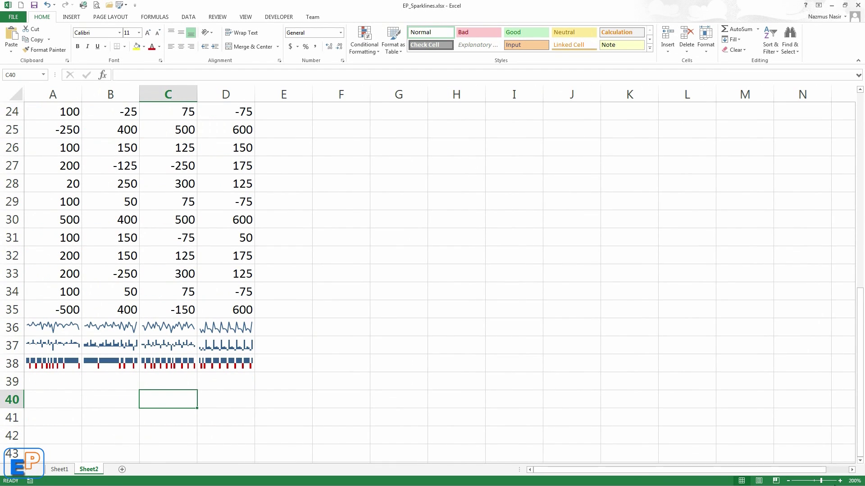
click(840, 481)
click(840, 481)
click(840, 481)
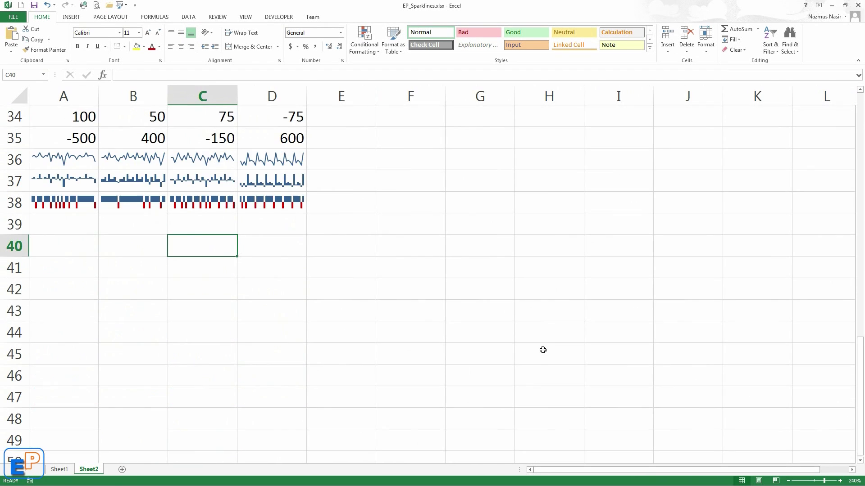
scroll(543, 350, up, 2)
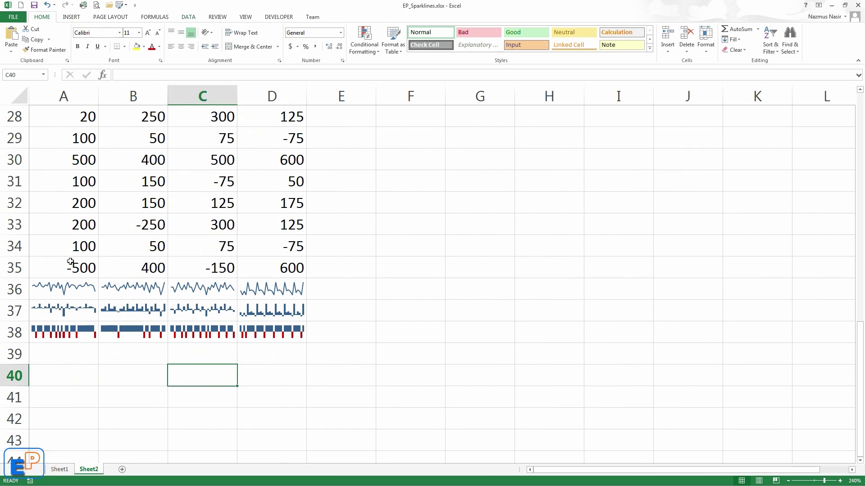
click(67, 291)
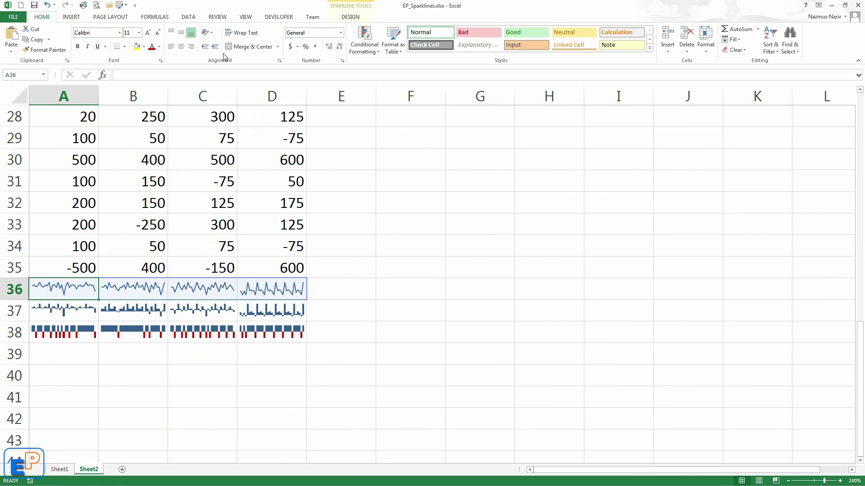
click(351, 17)
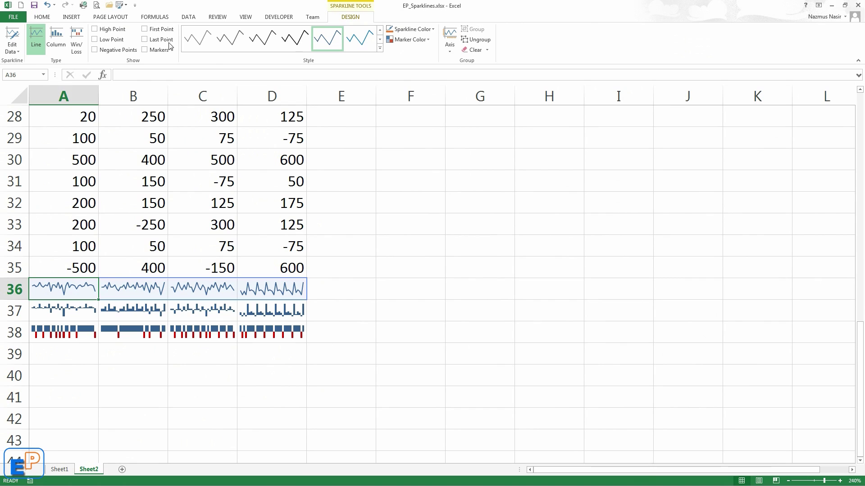
click(95, 29)
click(96, 29)
click(95, 50)
click(95, 49)
click(144, 49)
click(145, 49)
click(380, 48)
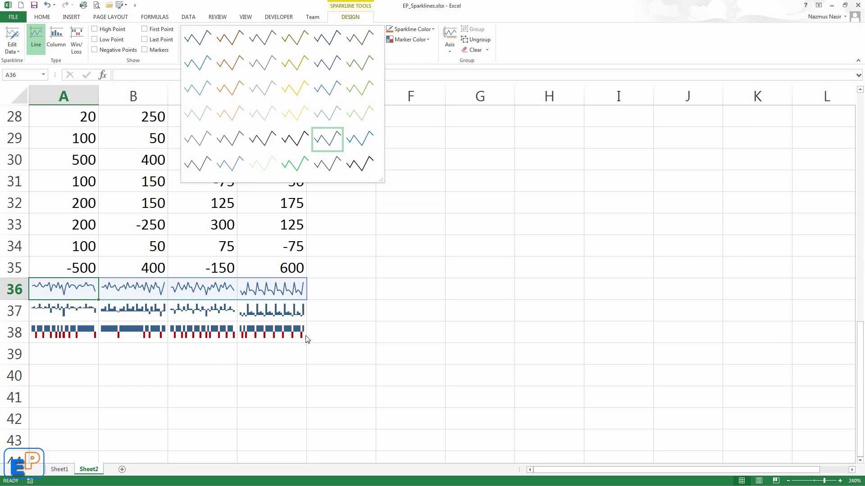
click(288, 310)
- Apply the black style with green negative bars to the row 38 win/loss sparklines
click(285, 312)
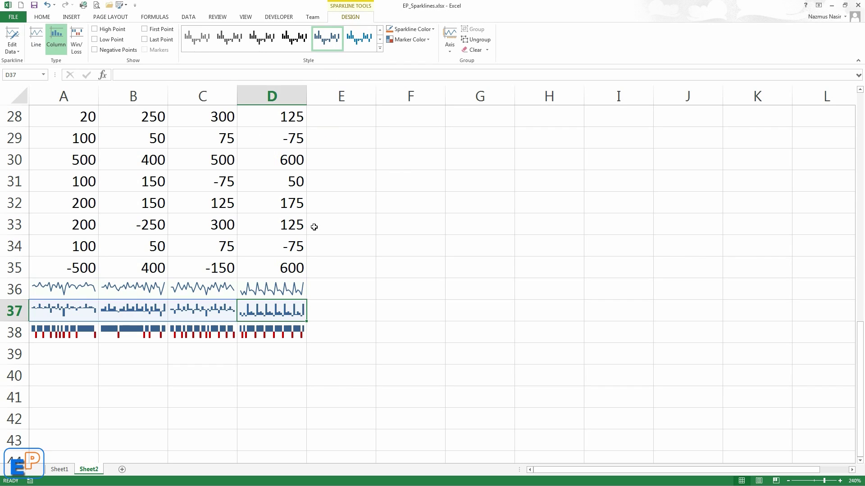
click(243, 336)
click(380, 48)
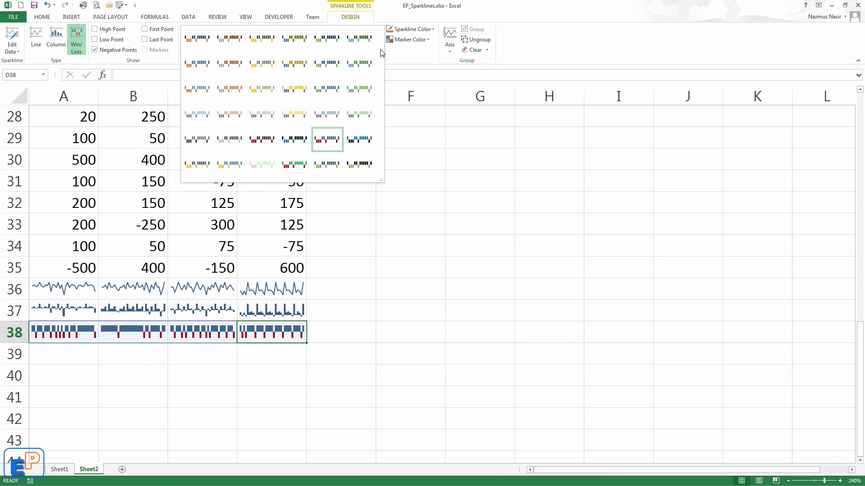
click(359, 165)
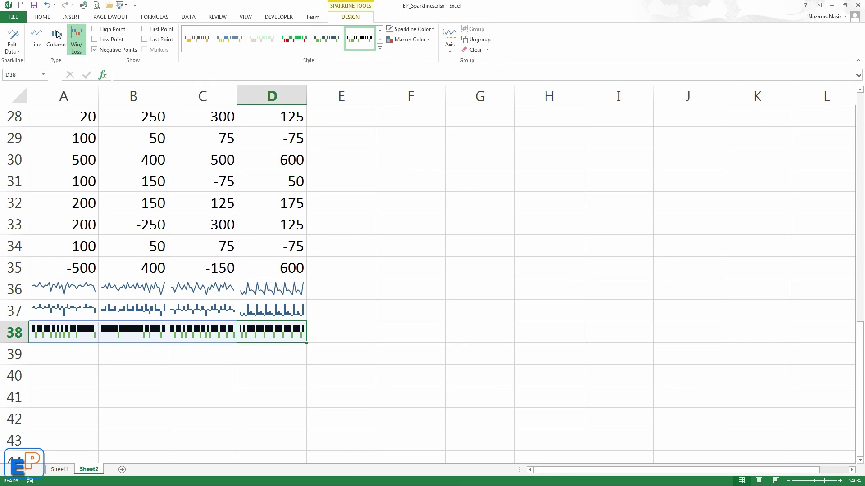
- On Sheet1, add line sparklines in F3:F7 charting each department's January–April row values
click(61, 469)
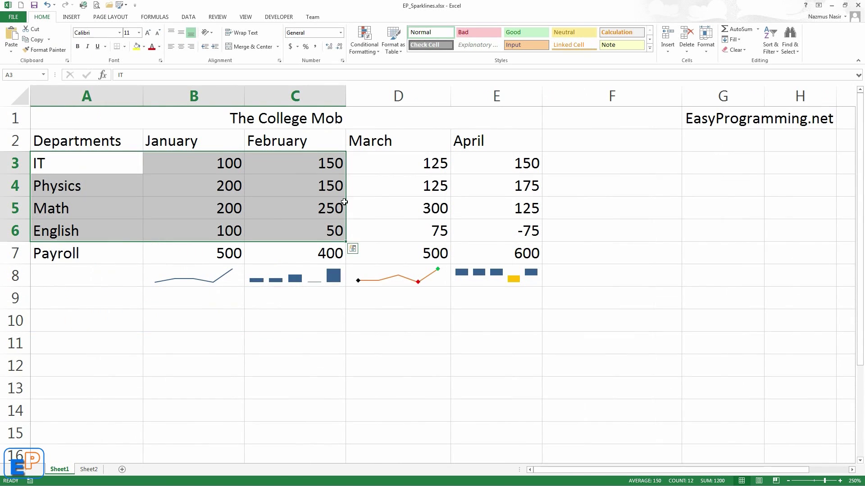
click(598, 162)
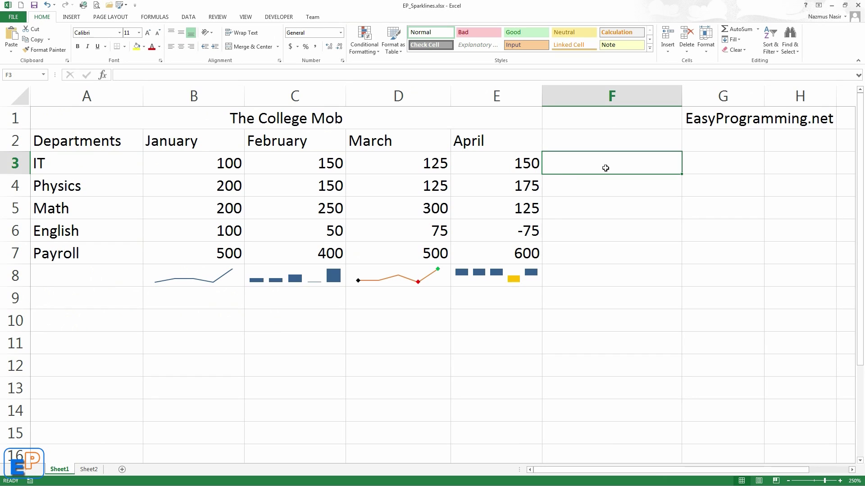
click(72, 17)
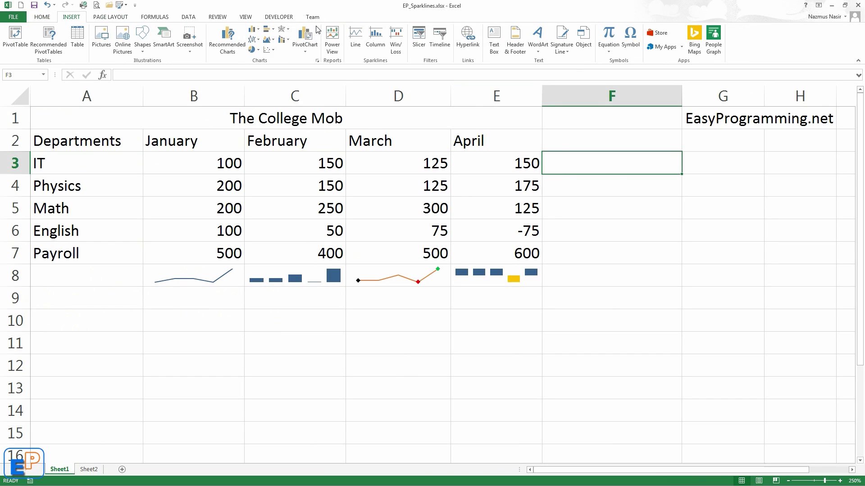
click(356, 37)
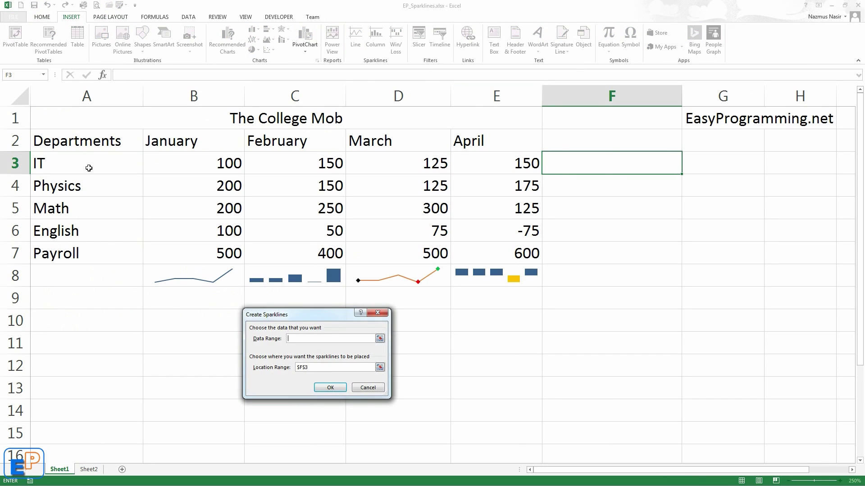
drag(193, 167, 519, 167)
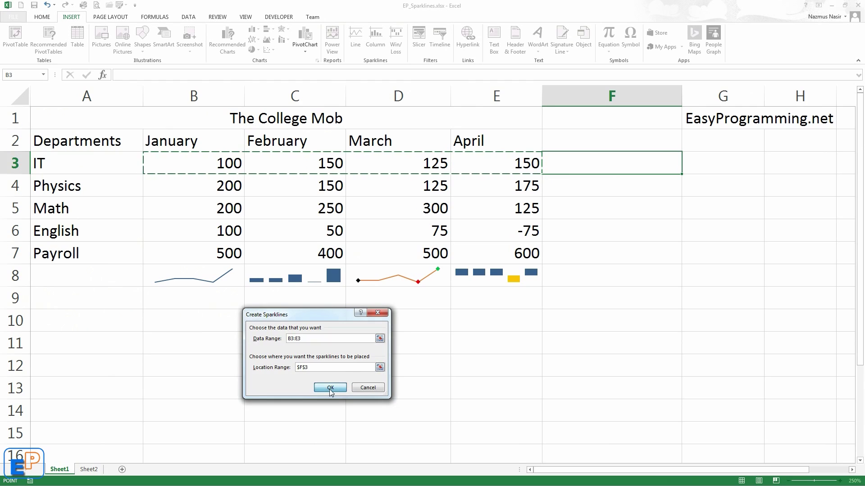
click(330, 389)
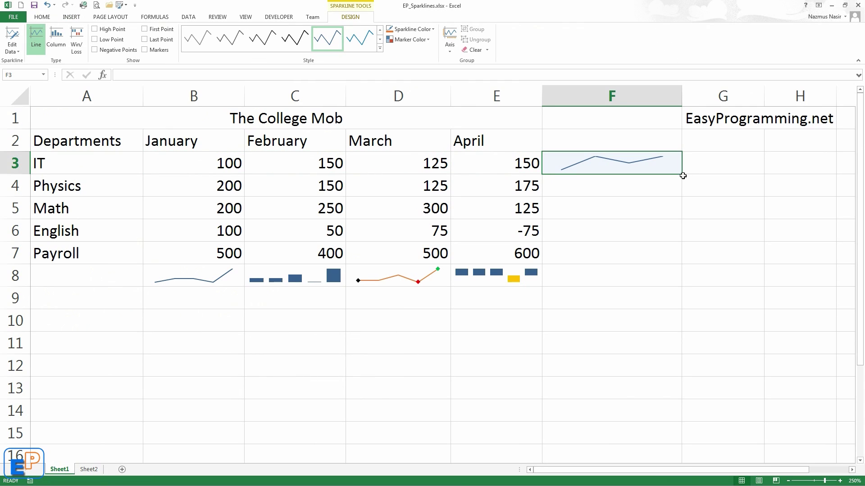
drag(683, 174, 680, 264)
click(609, 303)
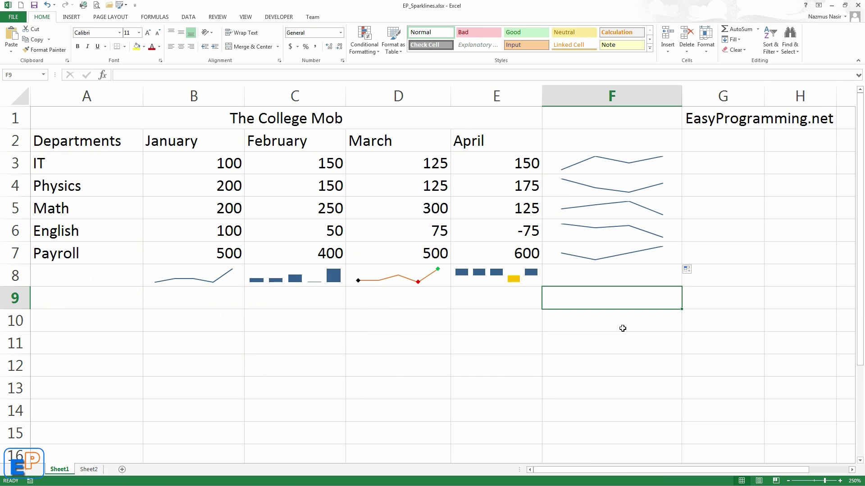
click(72, 18)
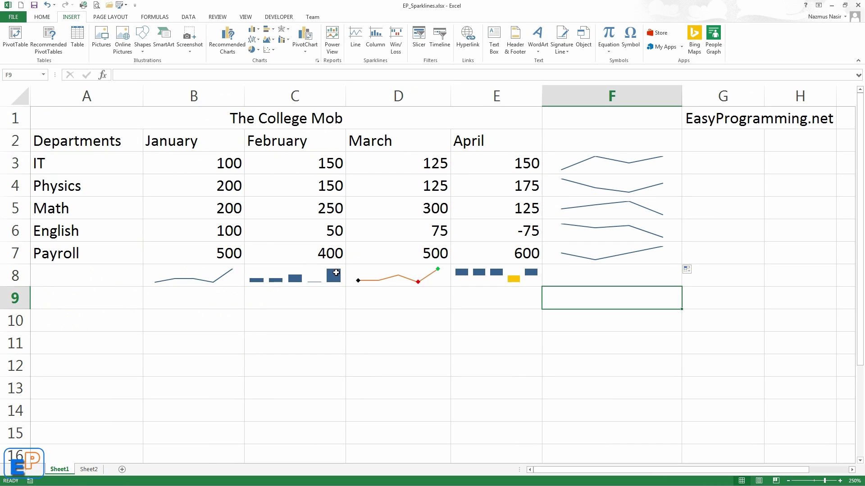
- Select the February column sparkline in C8 and display its Sparkline Design options
click(335, 272)
click(349, 19)
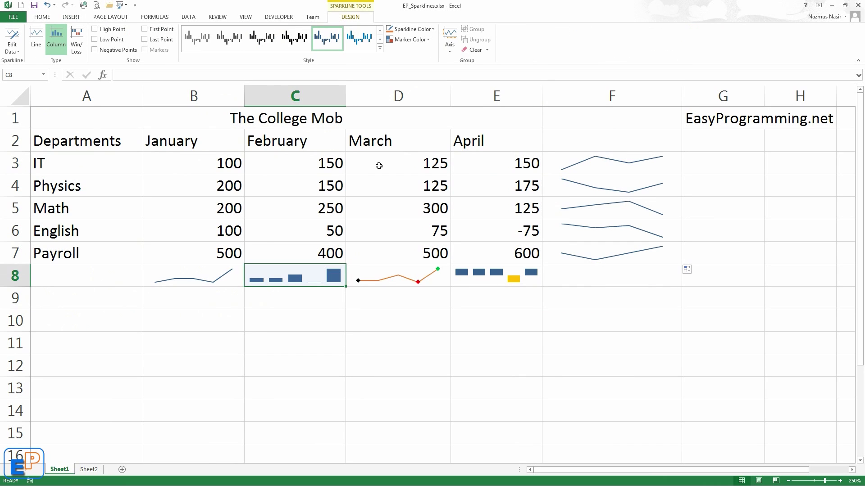